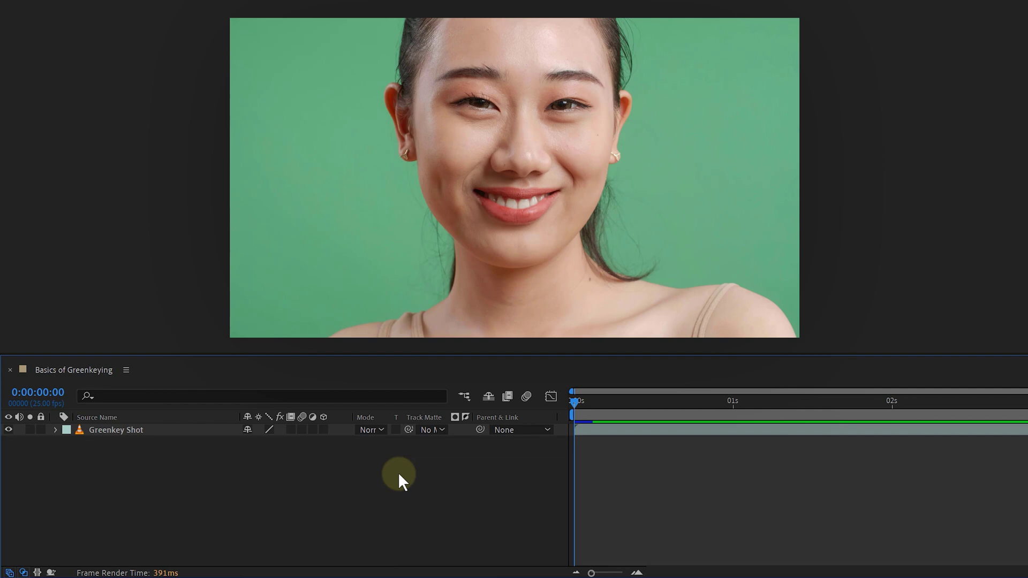
Select the Greenkey Shot portrait layer in the Basics of Greenkeying composition timeline.
{"action": "left_click", "coordinate": [193, 429]}
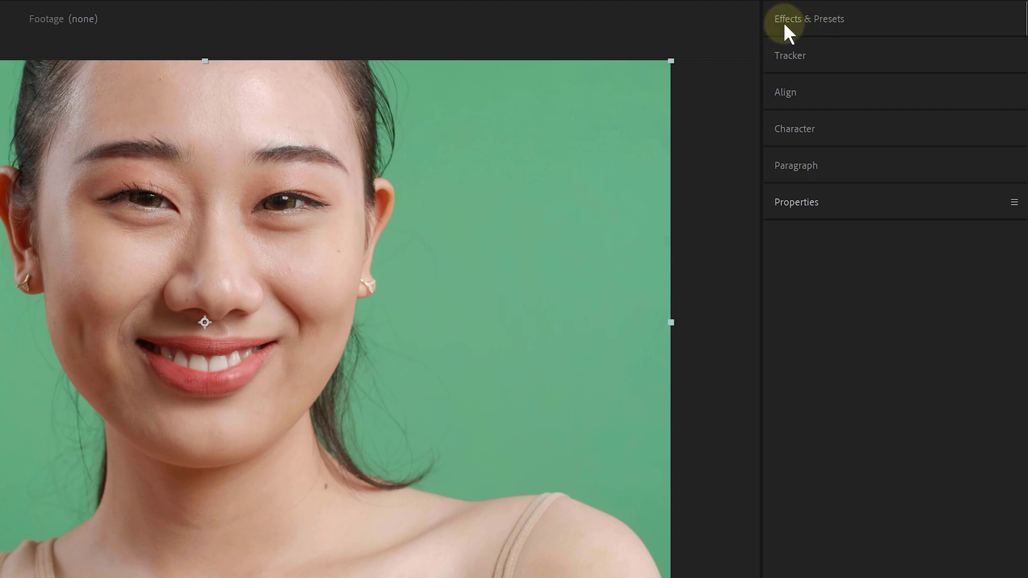
Search Effects & Presets for 'keylight' and apply Keylight (1.2) to the Greenkey Shot layer.
{"action": "left_click", "coordinate": [803, 24]}
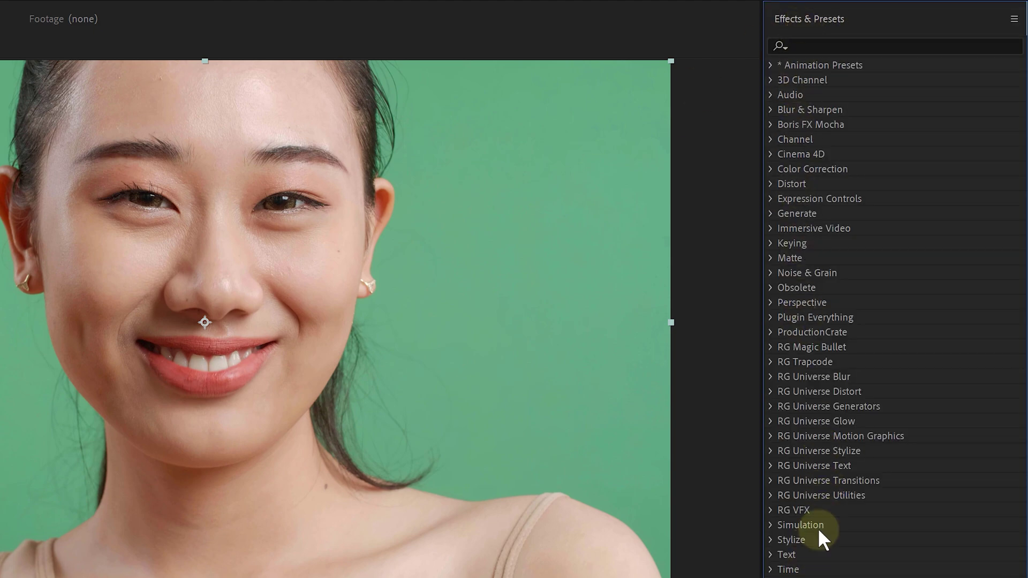
{"action": "left_click", "coordinate": [861, 44]}
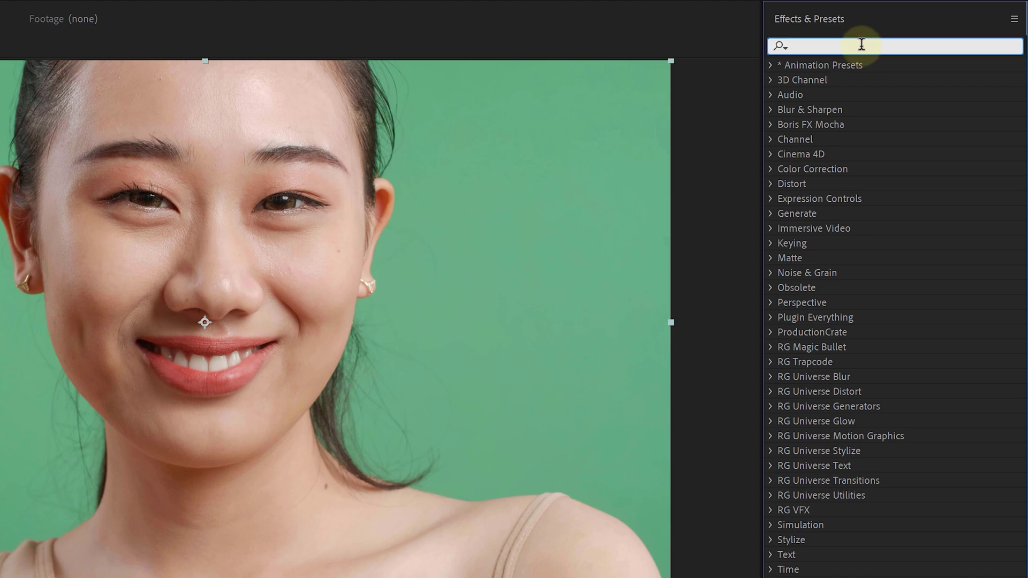
{"action": "type", "text": "keylight"}
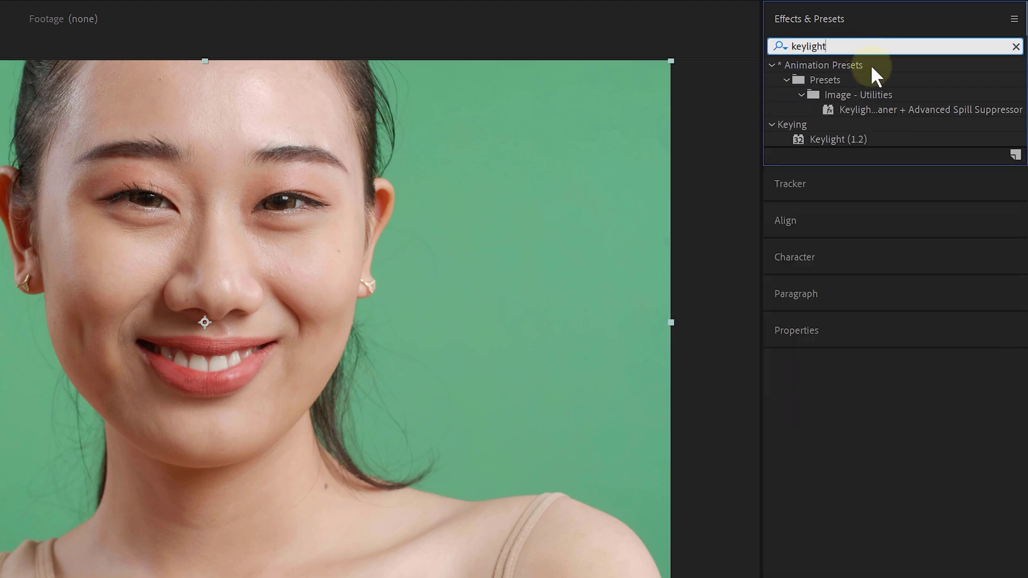
{"action": "left_click_drag", "start_coordinate": [860, 139], "coordinate": [303, 276]}
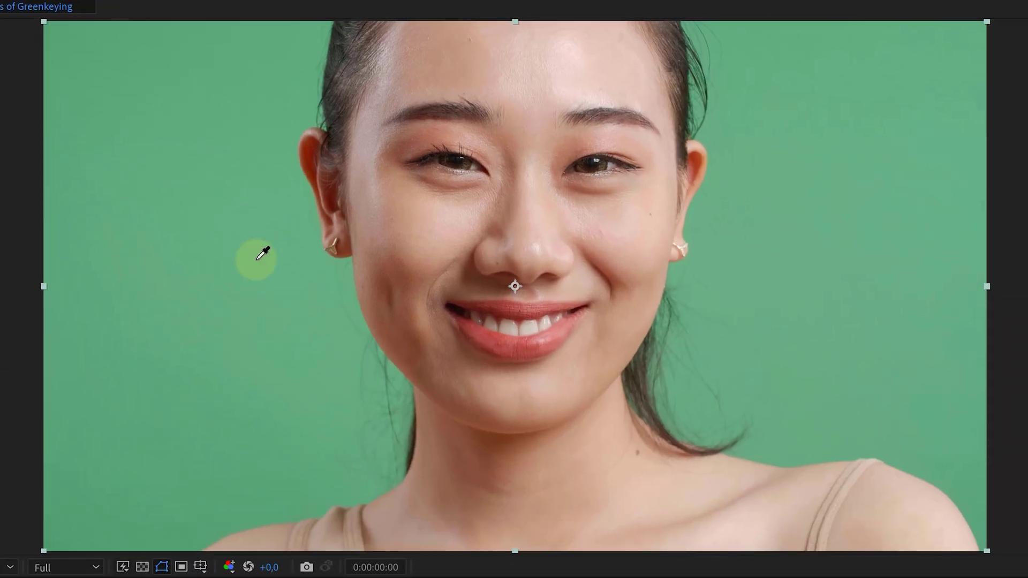
Sample the green backdrop as Keylight's Screen Colour to key it out.
{"action": "left_click", "coordinate": [286, 93]}
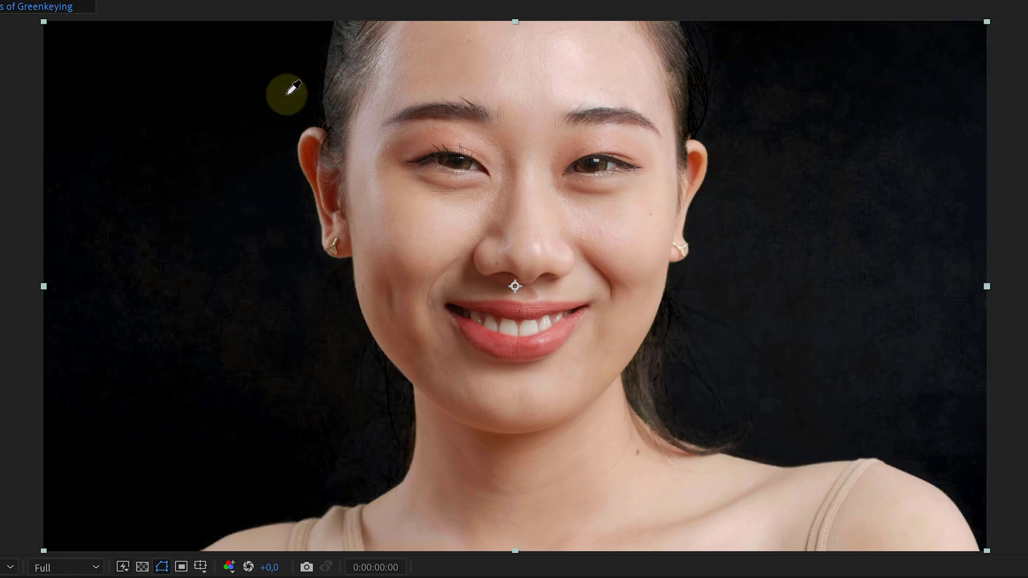
{"action": "left_click_drag", "start_coordinate": [288, 93], "coordinate": [280, 96]}
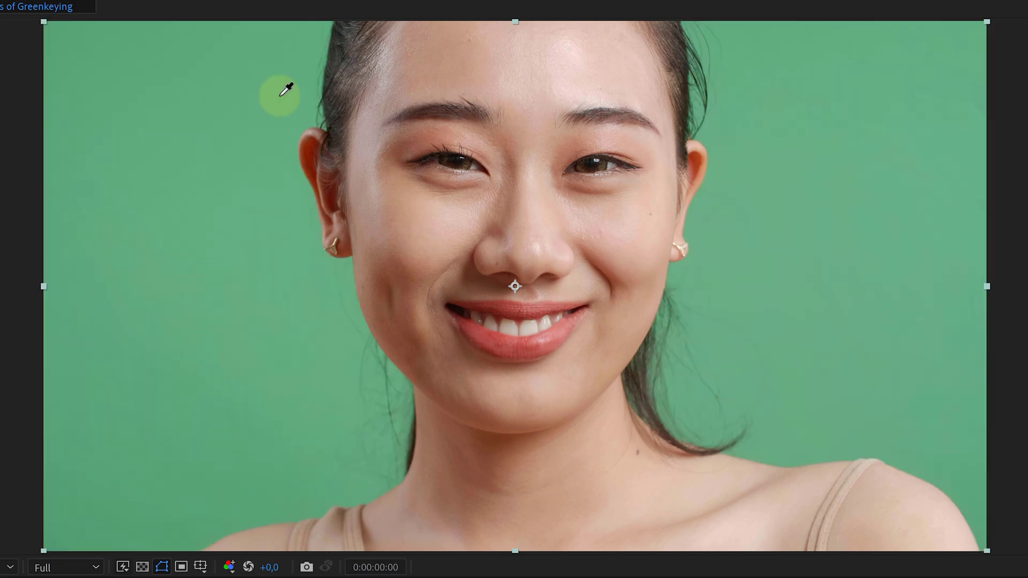
{"action": "left_click_drag", "start_coordinate": [280, 96], "coordinate": [287, 95]}
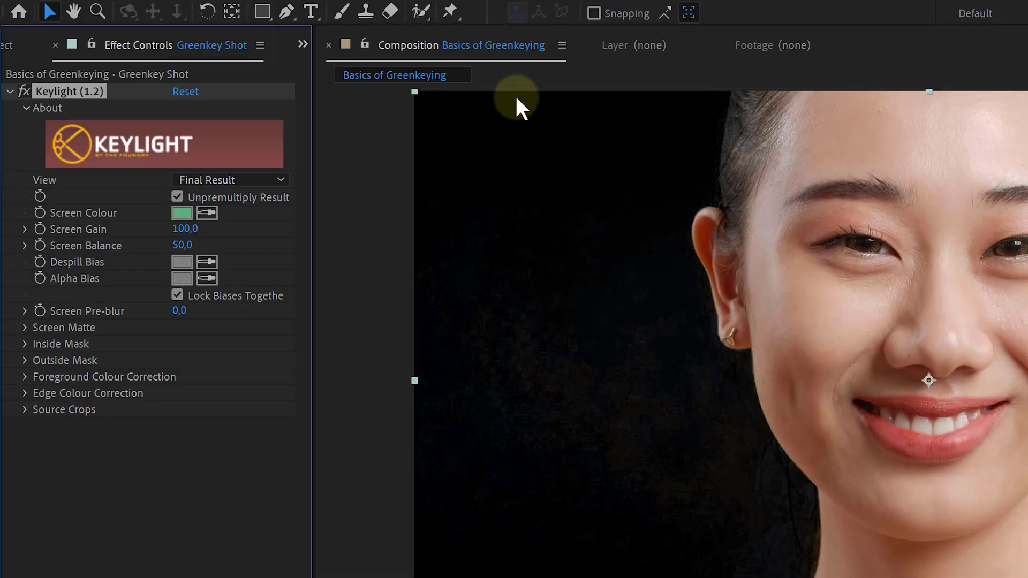
Draw a closed Pen-tool garbage mask around the woman's head and shoulders.
{"action": "left_click", "coordinate": [287, 12]}
{"action": "left_click", "coordinate": [617, 93]}
{"action": "left_click", "coordinate": [583, 207]}
{"action": "left_click", "coordinate": [587, 333]}
{"action": "left_click", "coordinate": [671, 454]}
{"action": "left_click", "coordinate": [711, 570]}
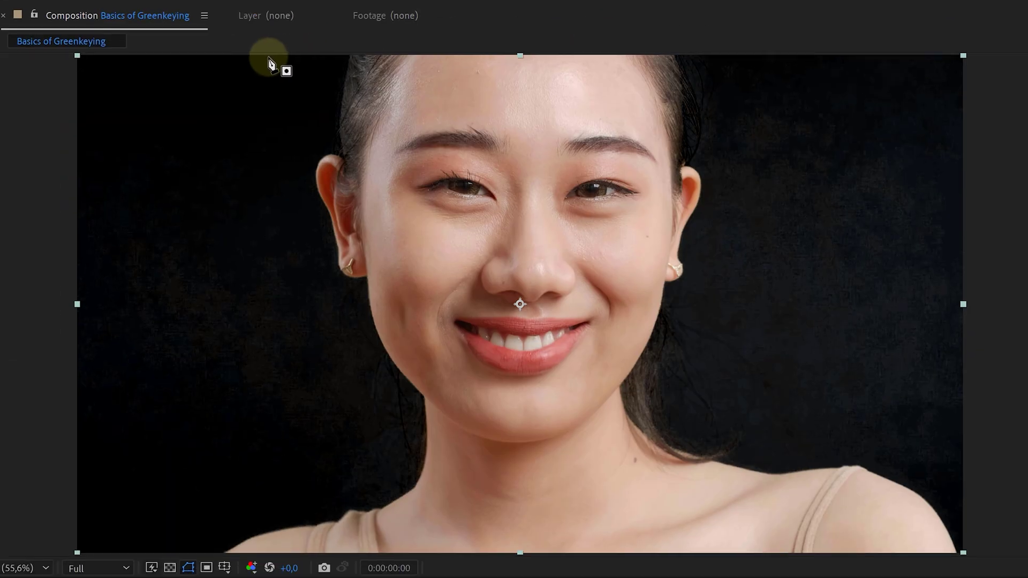
{"action": "left_click", "coordinate": [56, 556]}
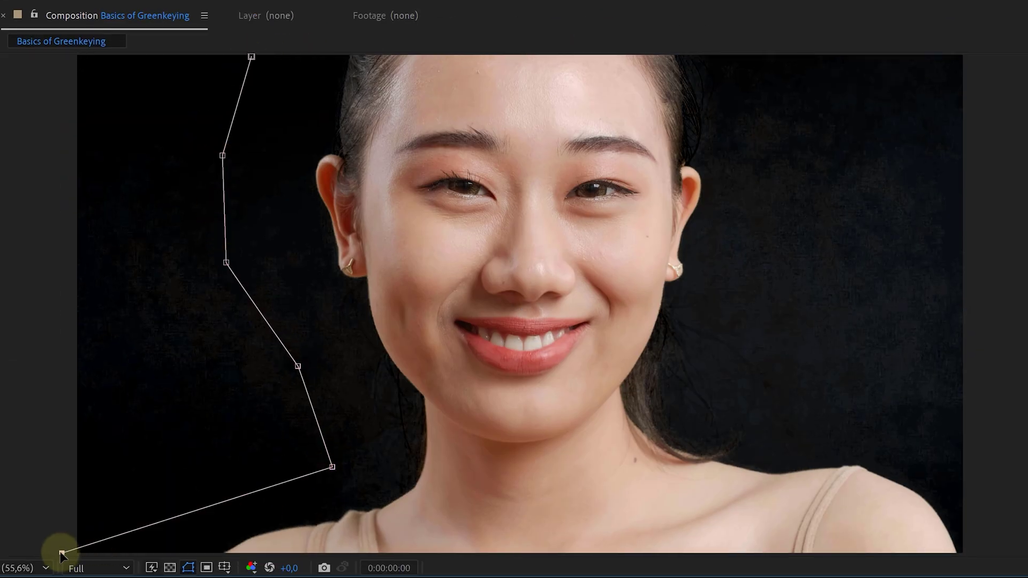
{"action": "left_click", "coordinate": [991, 568]}
{"action": "left_click", "coordinate": [988, 510]}
{"action": "left_click", "coordinate": [936, 455]}
{"action": "left_click", "coordinate": [825, 415]}
{"action": "left_click", "coordinate": [782, 322]}
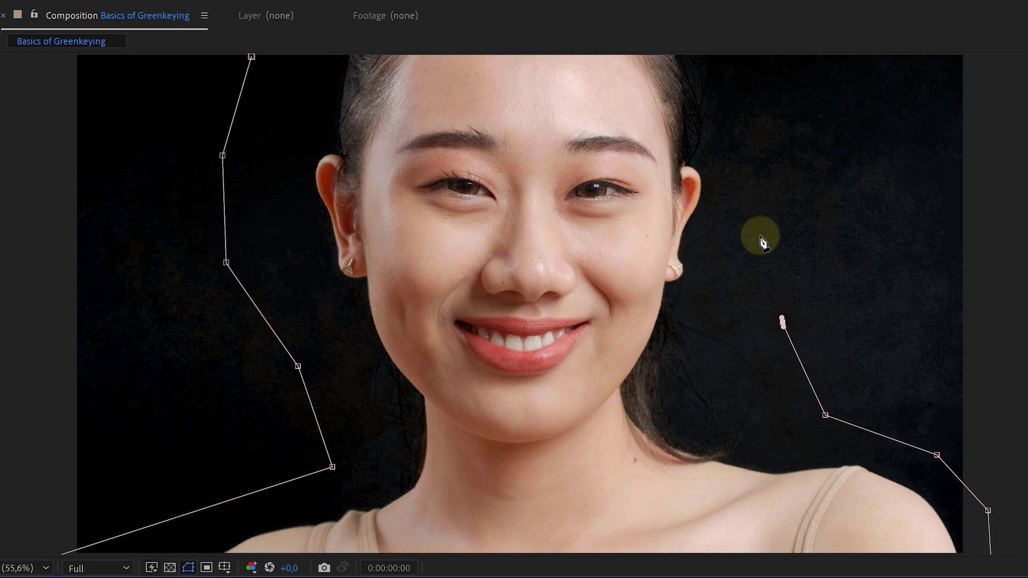
{"action": "left_click", "coordinate": [756, 225]}
{"action": "left_click", "coordinate": [756, 79]}
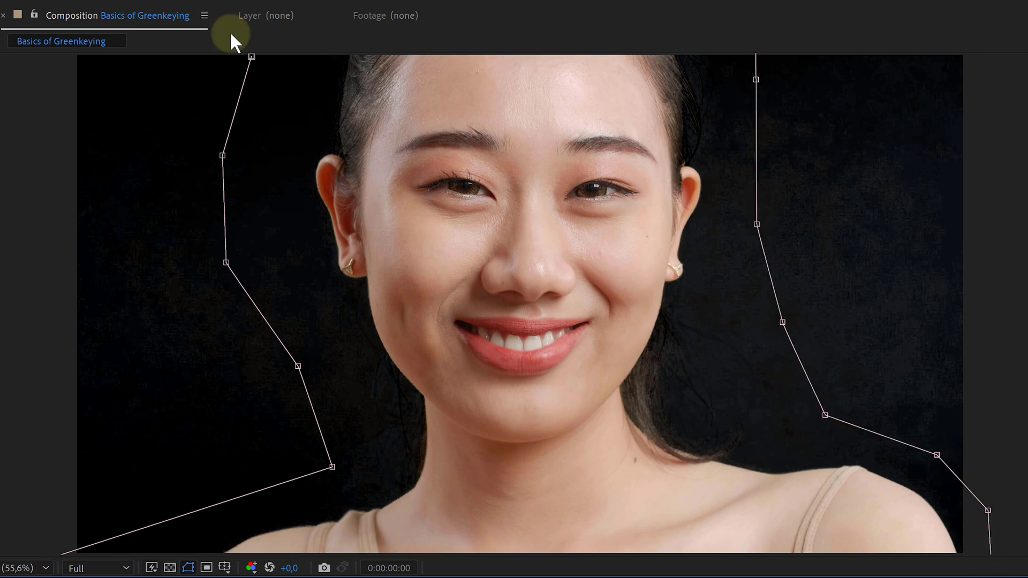
{"action": "left_click", "coordinate": [251, 57]}
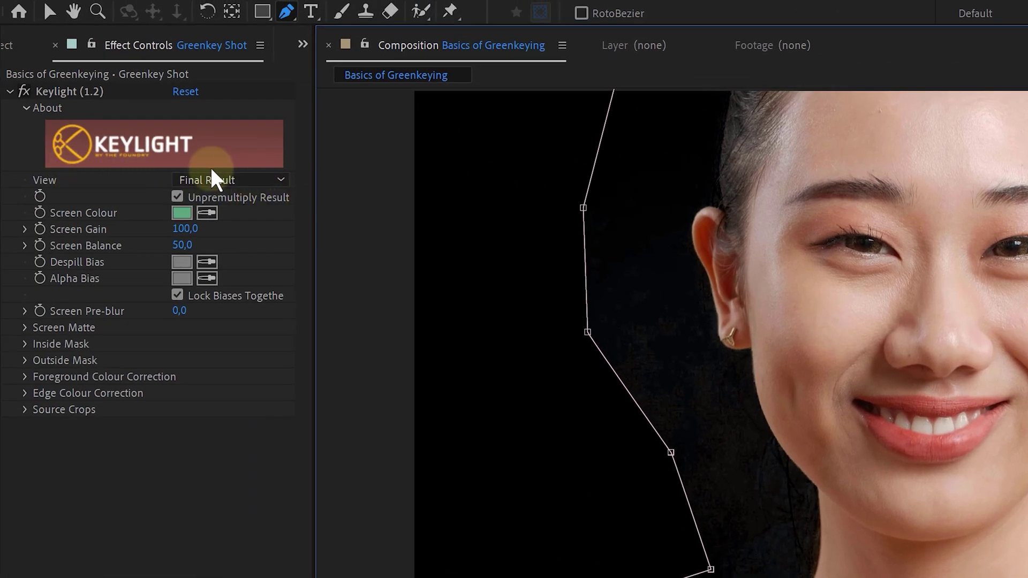
Switch Keylight's View to Combined Matte and expand the Screen Matte group.
{"action": "left_click", "coordinate": [258, 180]}
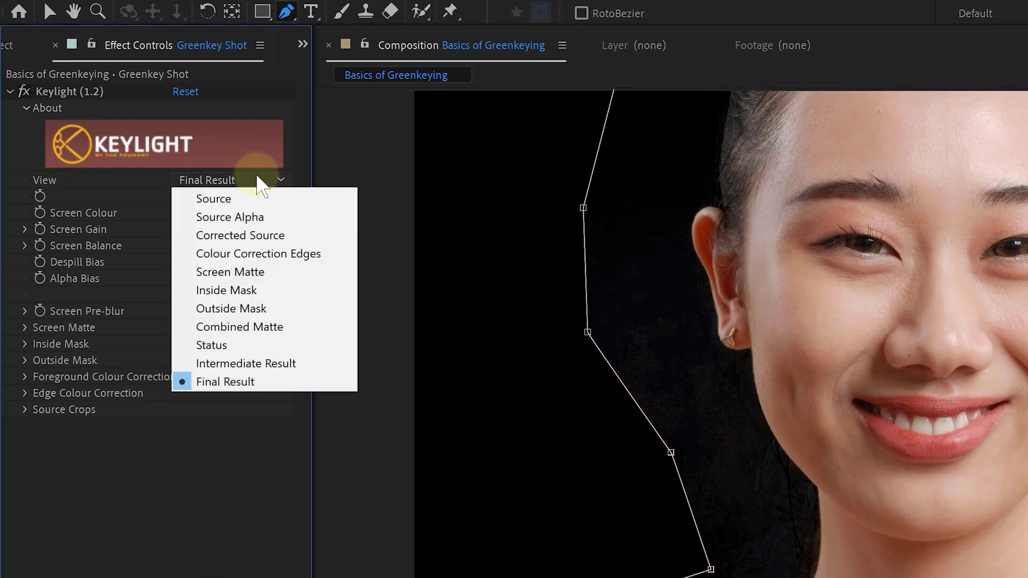
{"action": "left_click", "coordinate": [302, 336]}
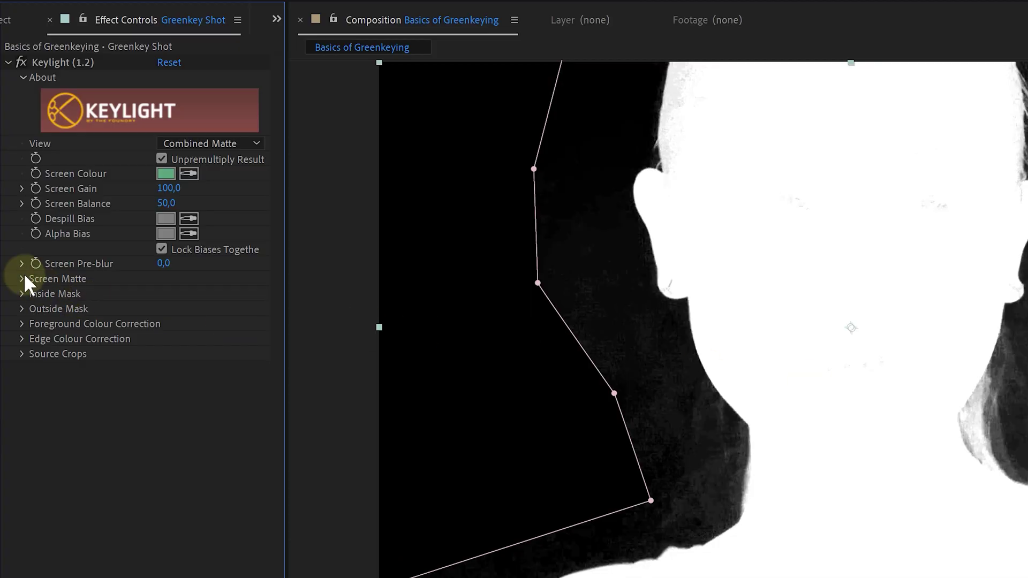
{"action": "left_click", "coordinate": [23, 277]}
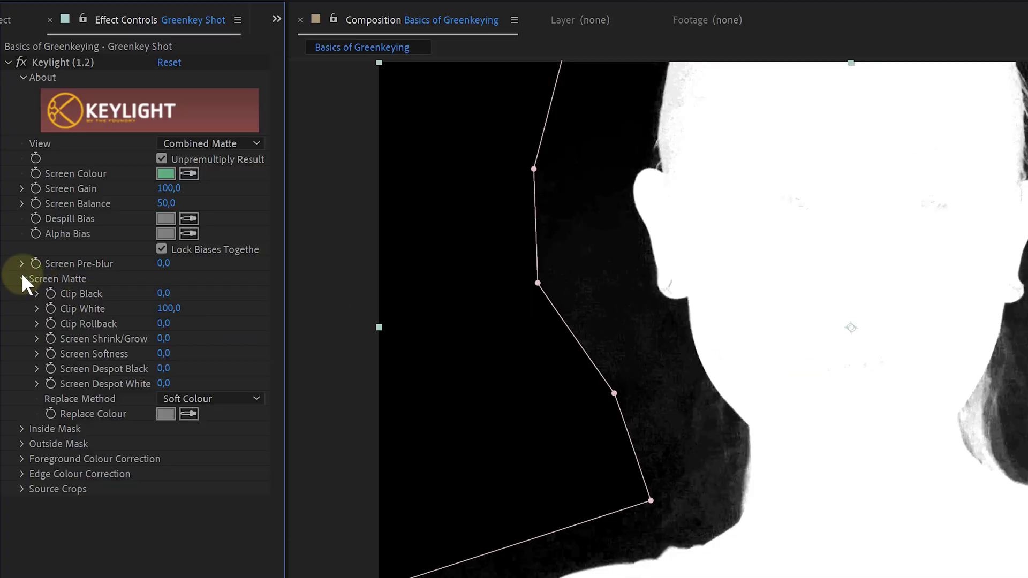
Set Keylight's Screen Matte Clip White to 98.9 and Clip Black to 14.4.
{"action": "mouse_move", "coordinate": [169, 314]}
{"action": "left_mouse_down"}
{"action": "mouse_move", "coordinate": [96, 308]}
{"action": "mouse_move", "coordinate": [160, 309]}
{"action": "left_mouse_up"}
{"action": "left_click_drag", "start_coordinate": [163, 293], "coordinate": [290, 287]}
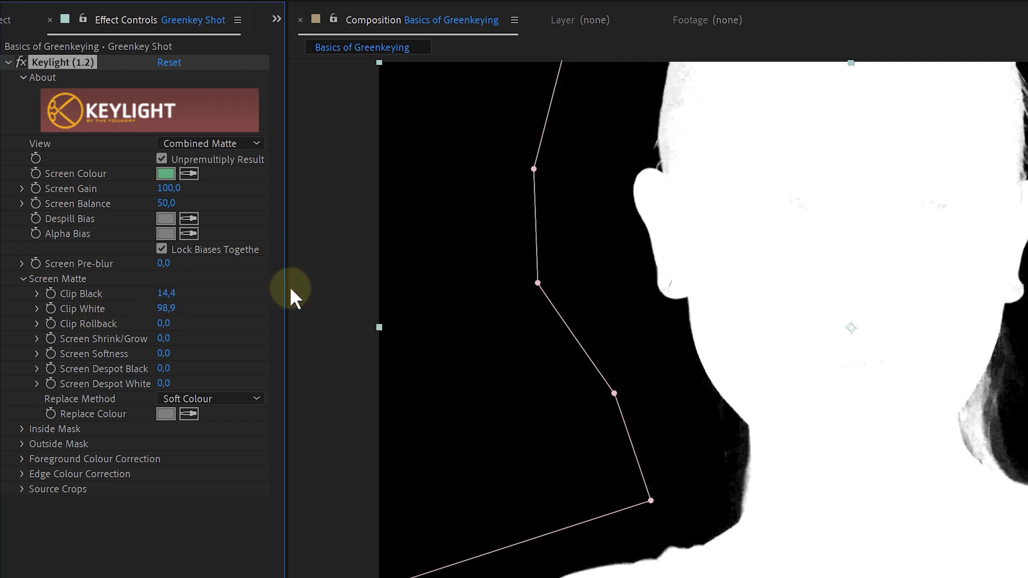
{"action": "key", "text": "grave"}
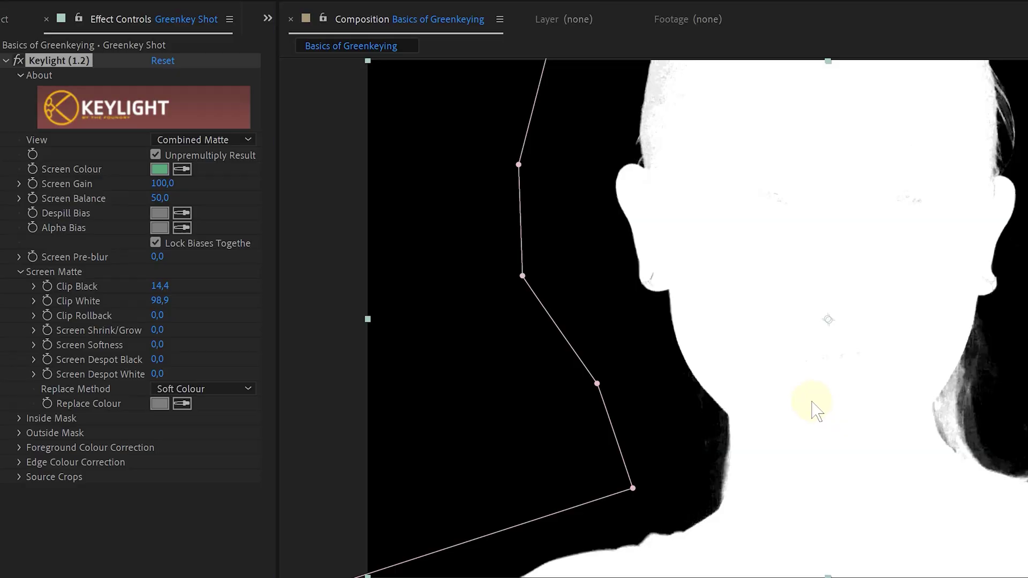
Set Keylight's View to Final Result and Replace Method to Hard Colour.
{"action": "left_click", "coordinate": [228, 138]}
{"action": "left_click", "coordinate": [213, 319]}
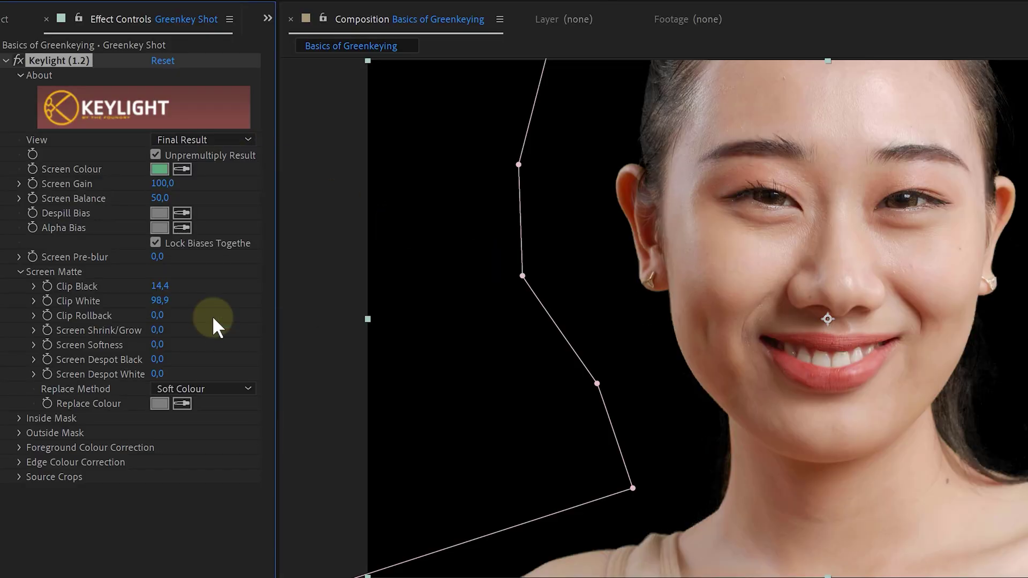
{"action": "left_click", "coordinate": [214, 388]}
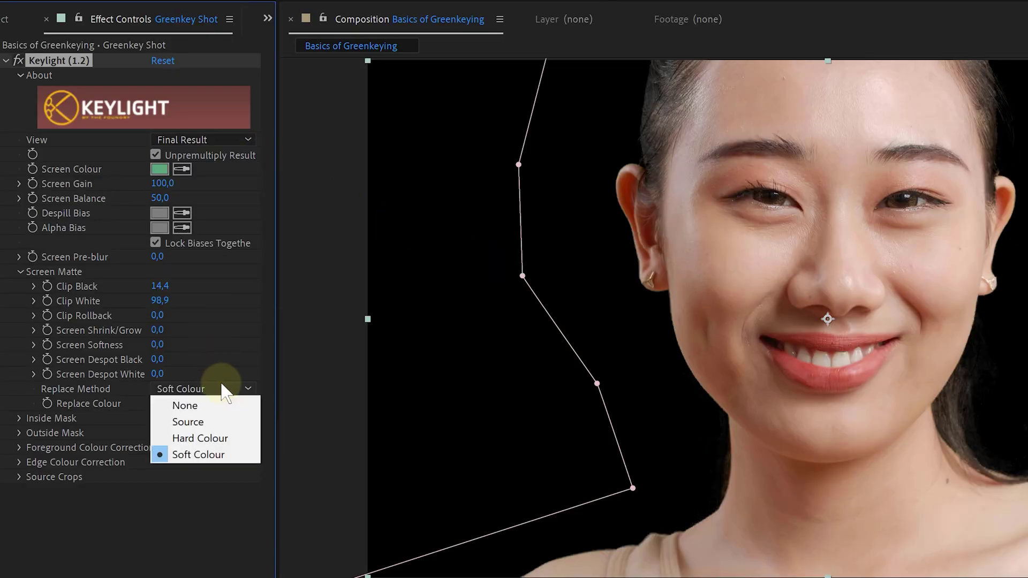
{"action": "left_click", "coordinate": [217, 438]}
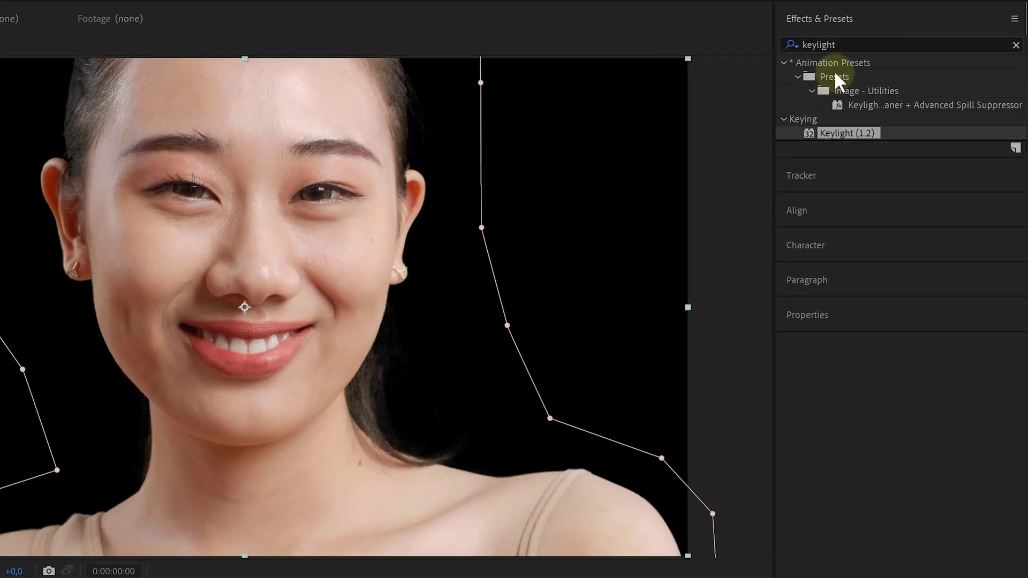
Apply Refine Hard Matte to the Greenkey Shot layer and set Feather to 3.0.
{"action": "left_click_drag", "start_coordinate": [836, 45], "coordinate": [773, 39]}
{"action": "type", "text": "refine hard matte"}
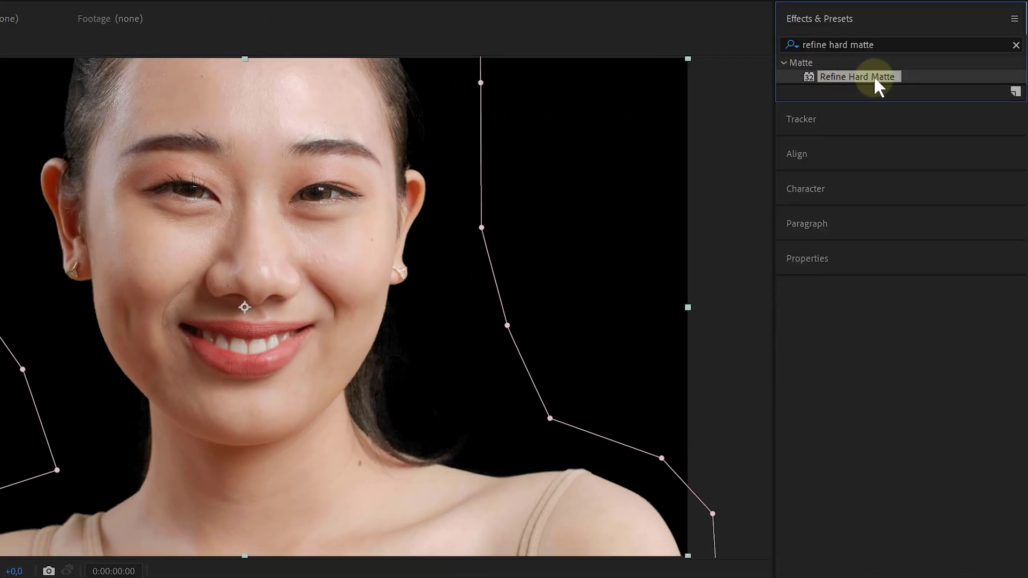
{"action": "left_click_drag", "start_coordinate": [877, 80], "coordinate": [308, 279]}
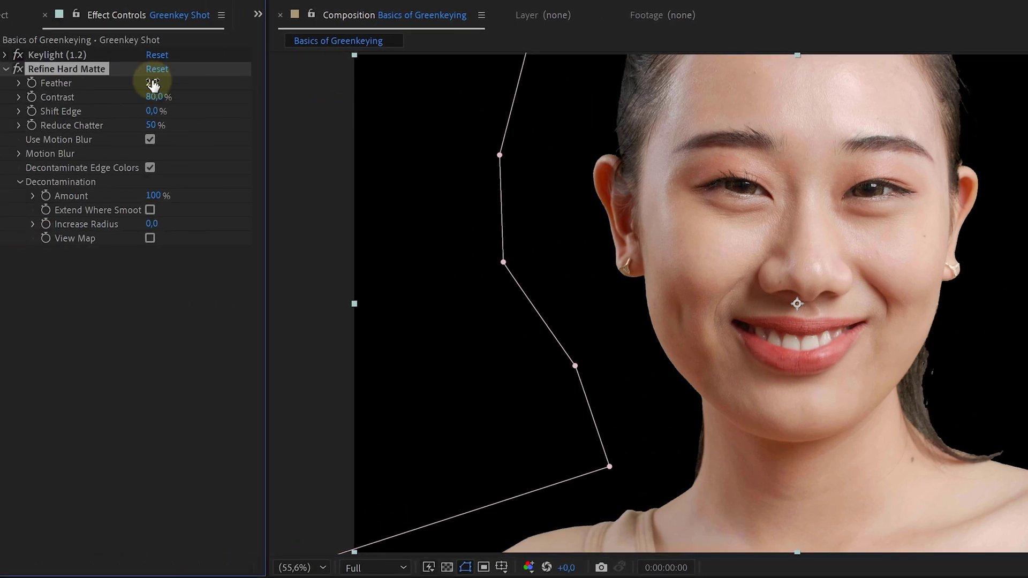
{"action": "left_click_drag", "start_coordinate": [152, 84], "coordinate": [237, 92]}
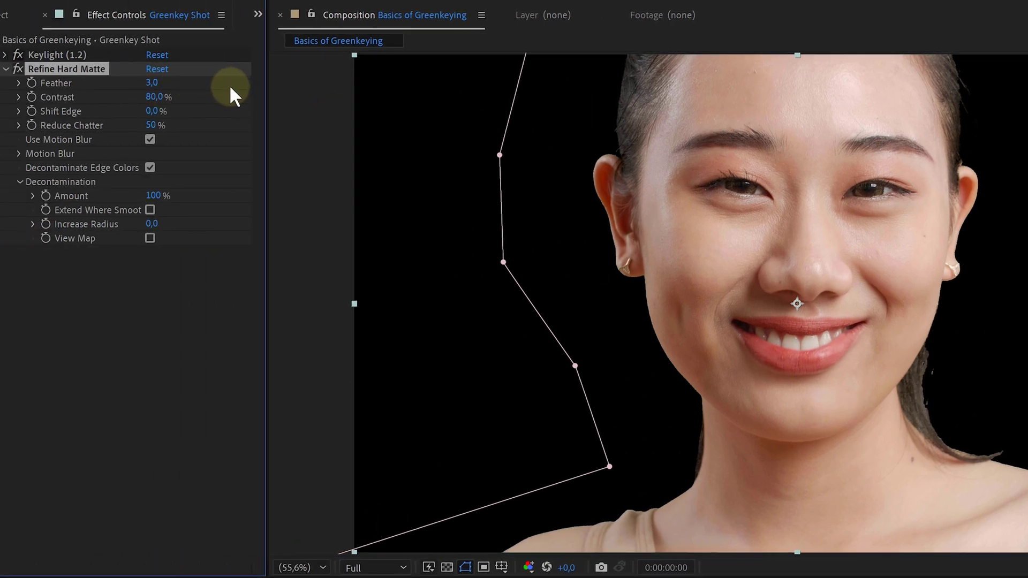
Set Refine Hard Matte Contrast to 10% and Reduce Chatter to 0%.
{"action": "left_click", "coordinate": [154, 97]}
{"action": "type", "text": "10"}
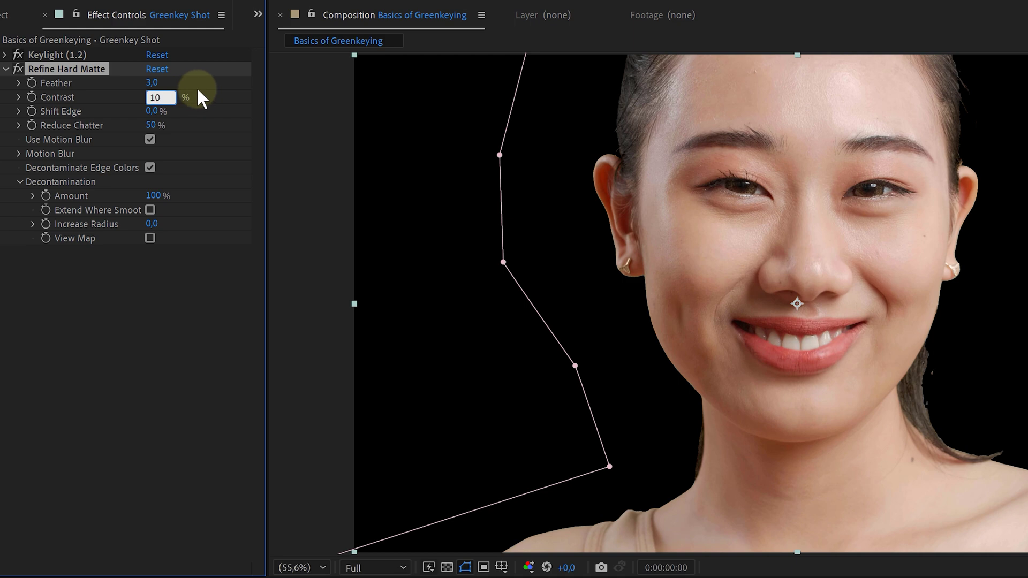
{"action": "left_click", "coordinate": [197, 86]}
{"action": "left_click", "coordinate": [152, 125]}
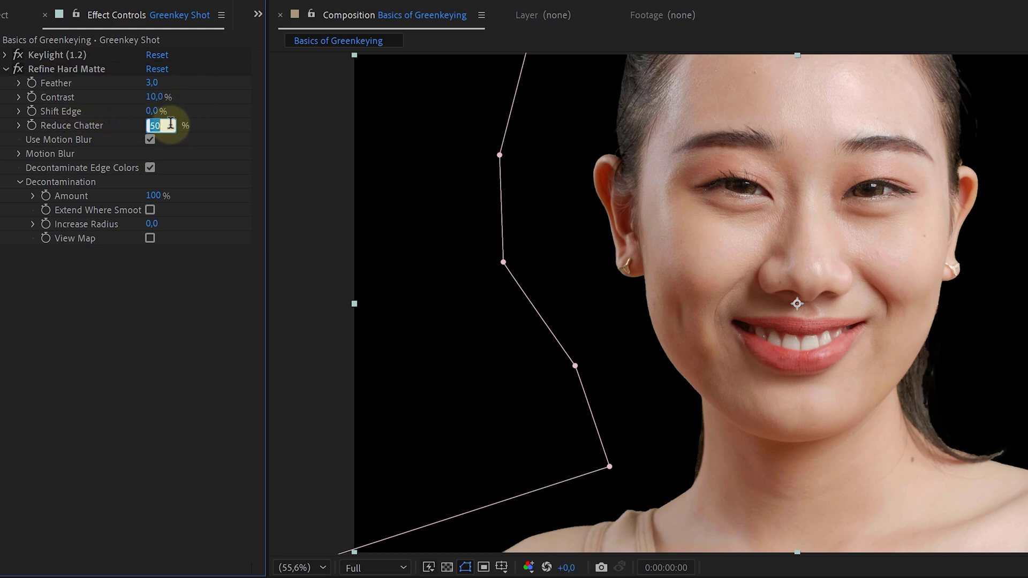
{"action": "type", "text": "0"}
{"action": "left_click", "coordinate": [218, 124]}
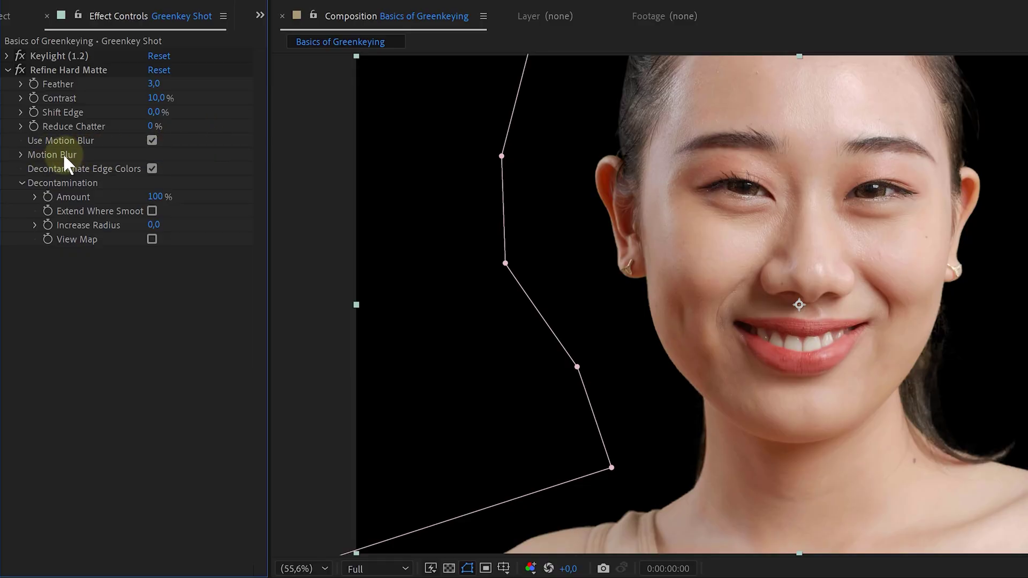
Toggle Use Motion Blur and Decontaminate Edge Colors, leaving both on, then play the preview.
{"action": "left_click", "coordinate": [152, 142]}
{"action": "left_click", "coordinate": [152, 142]}
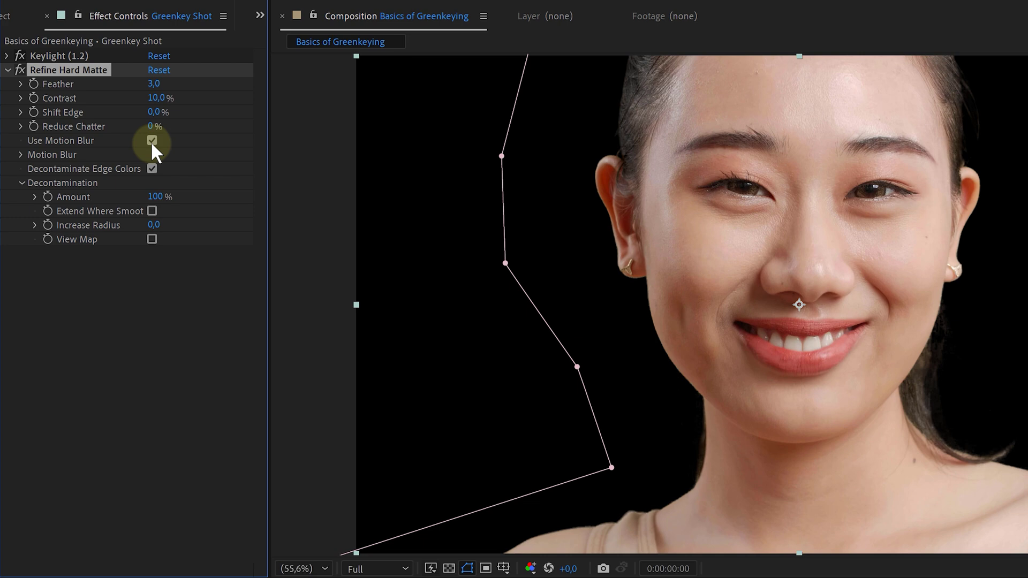
{"action": "left_click", "coordinate": [151, 169]}
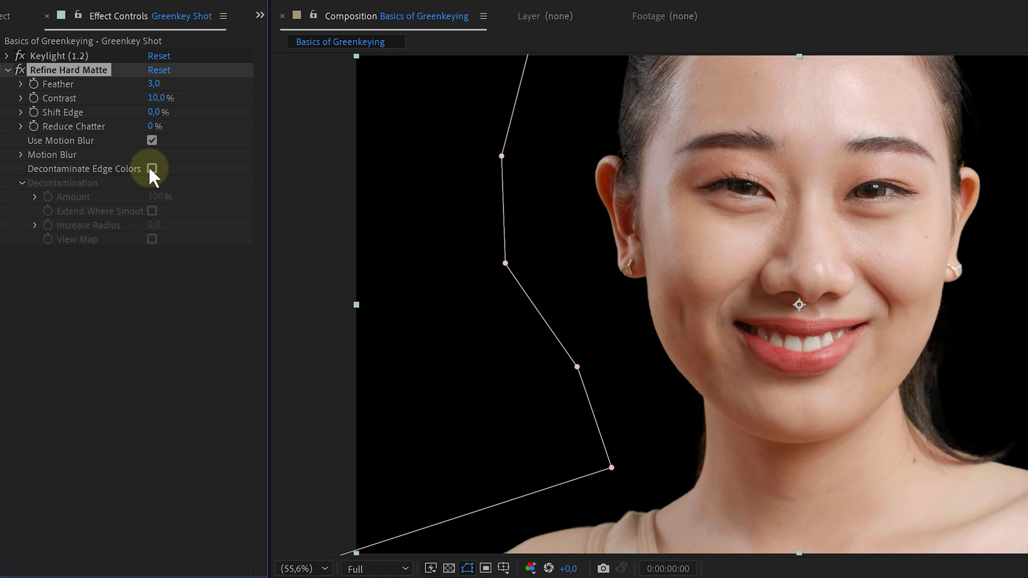
{"action": "left_click", "coordinate": [152, 169]}
{"action": "left_click", "coordinate": [151, 169]}
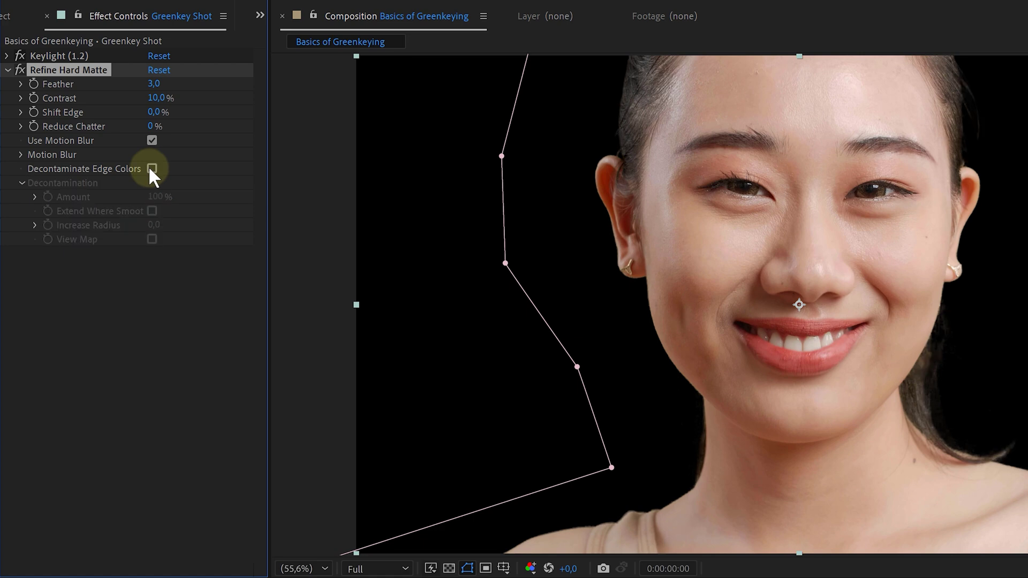
{"action": "left_click", "coordinate": [152, 169]}
{"action": "key", "text": "space"}
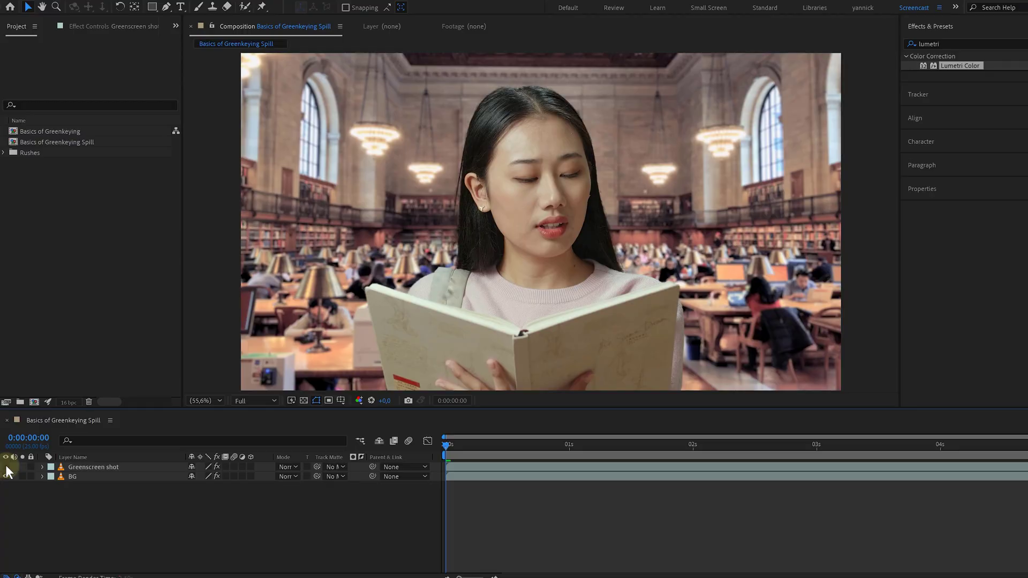
Toggle the Greenscreen shot layer's visibility to compare the composite.
{"action": "left_click", "coordinate": [6, 467]}
{"action": "left_click", "coordinate": [6, 467]}
{"action": "left_click", "coordinate": [6, 467]}
{"action": "left_click", "coordinate": [6, 467]}
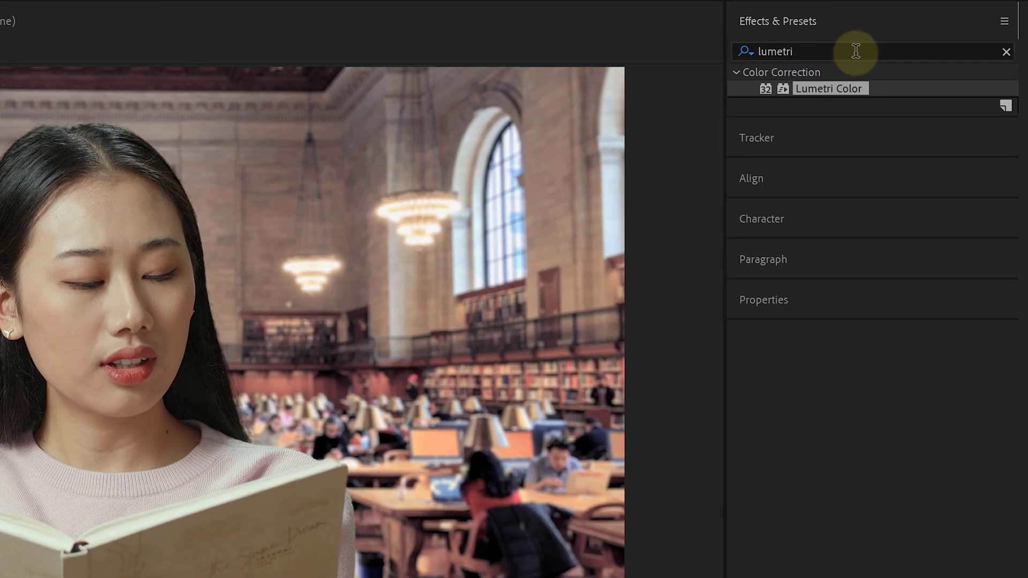
Apply Advanced Spill Suppressor to the Greenscreen shot layer and set Method to Ultra.
{"action": "left_click_drag", "start_coordinate": [972, 43], "coordinate": [904, 44]}
{"action": "type", "text": "advanced spill"}
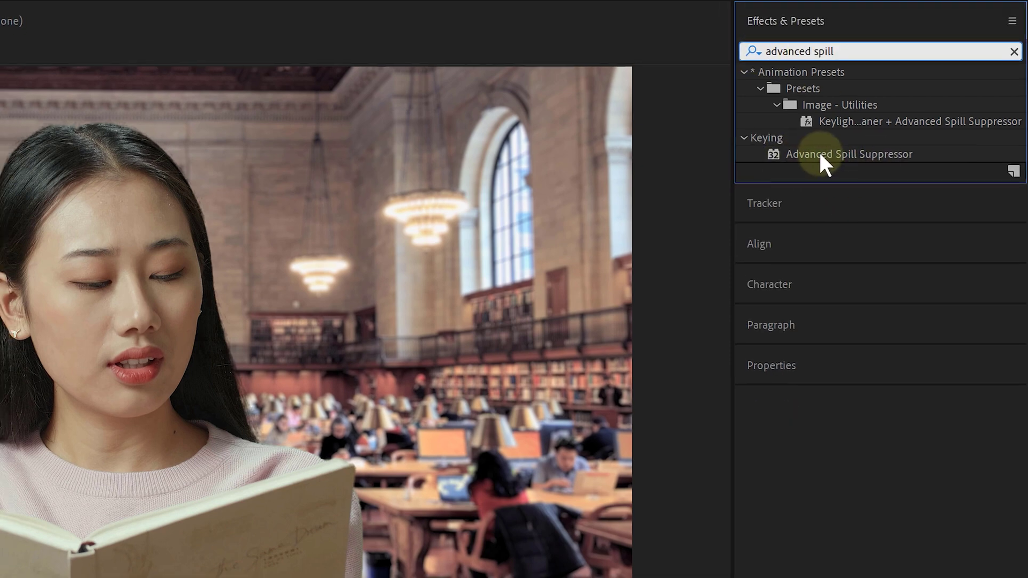
{"action": "left_click_drag", "start_coordinate": [823, 161], "coordinate": [107, 440]}
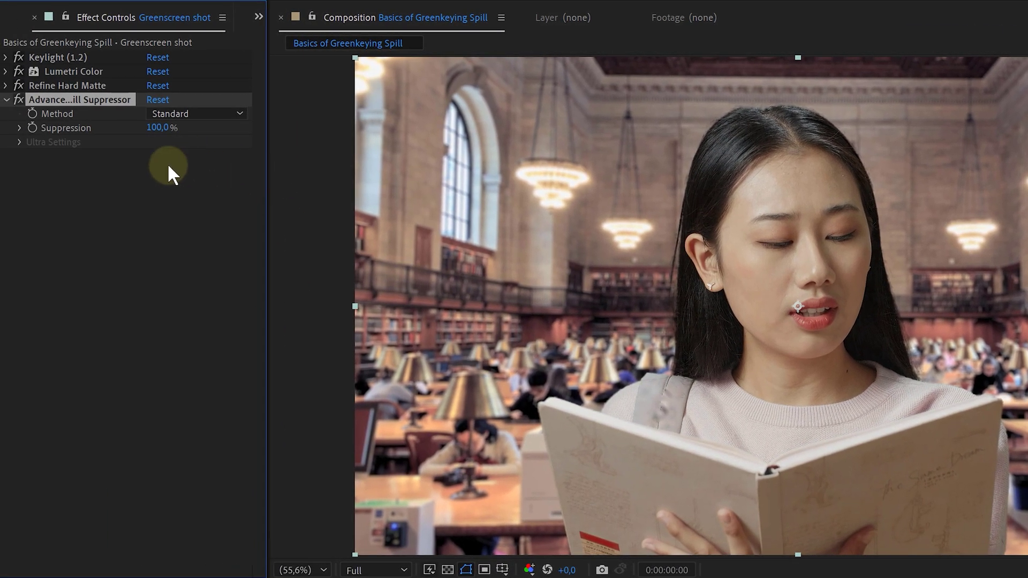
{"action": "left_click", "coordinate": [157, 114]}
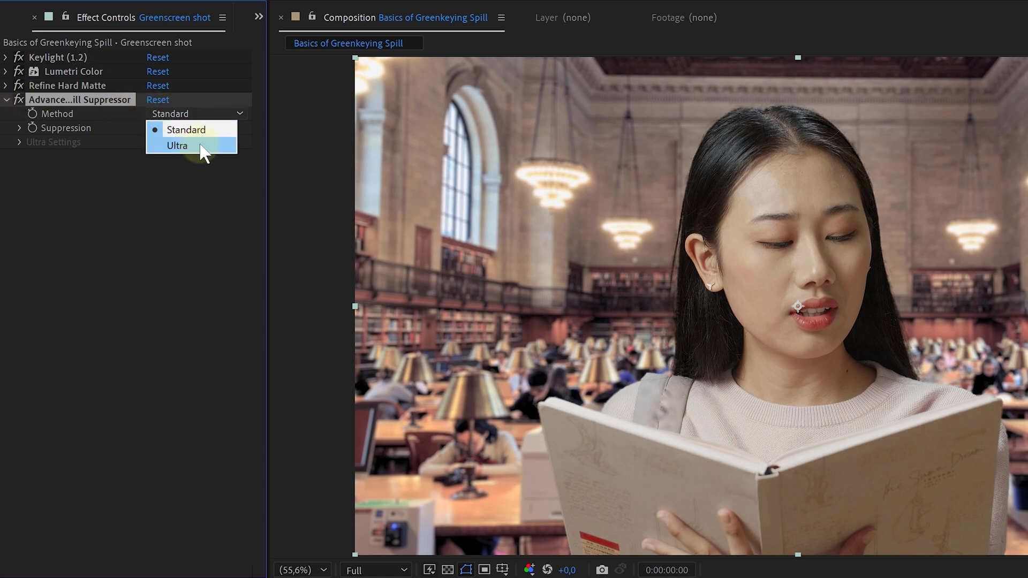
{"action": "left_click", "coordinate": [202, 146]}
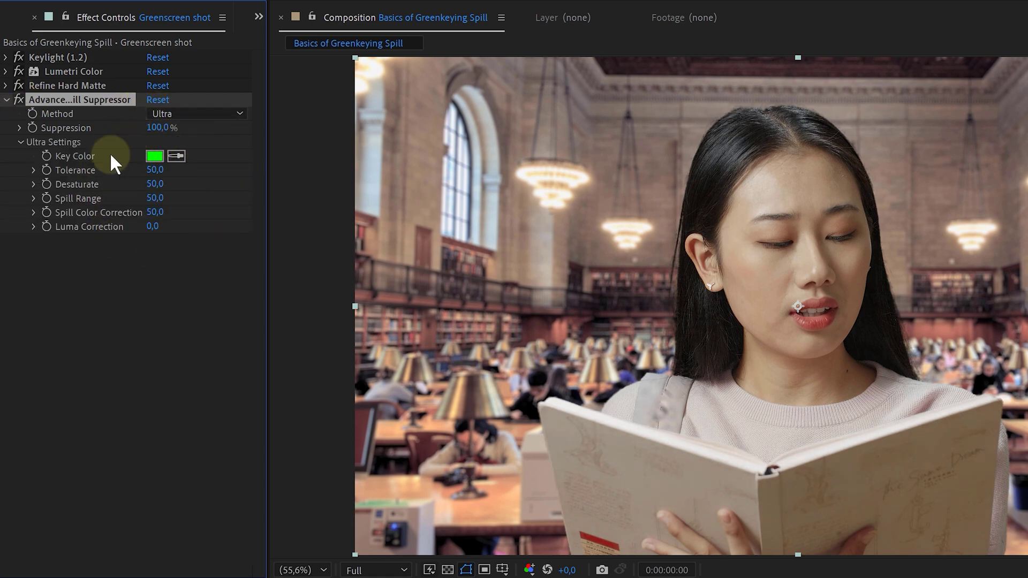